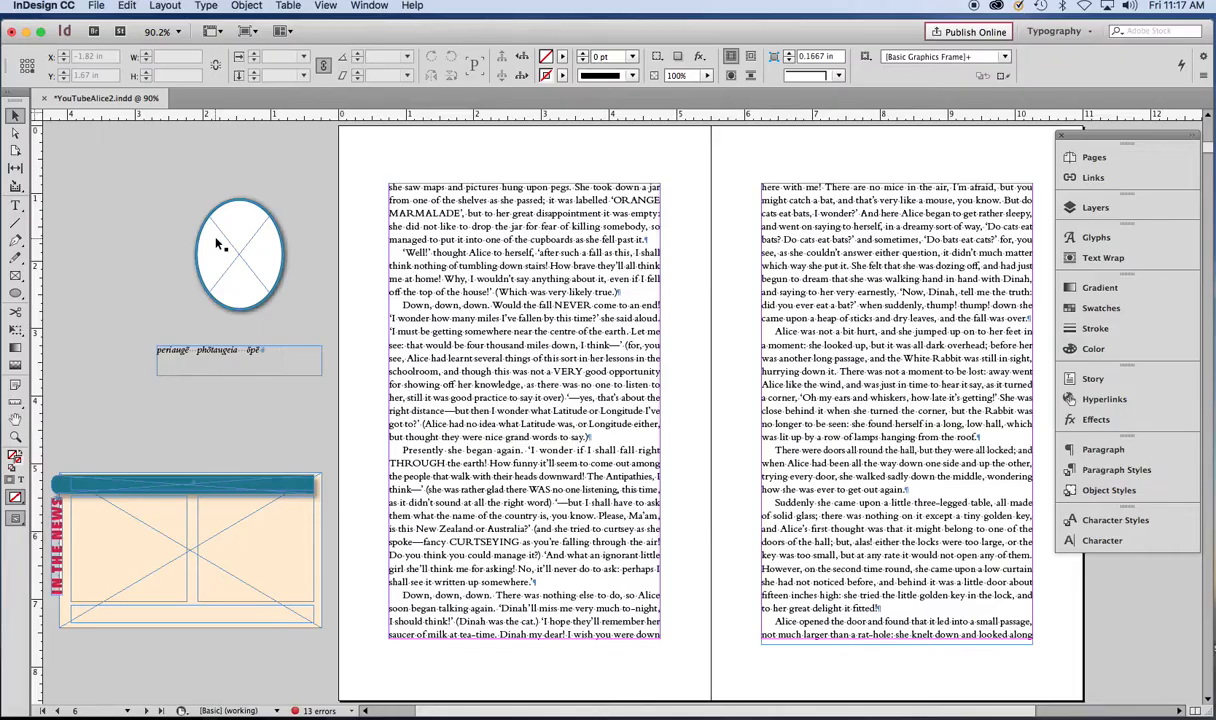
- Move the oval frame onto the page and back onto the pasteboard
drag(218, 243, 502, 231)
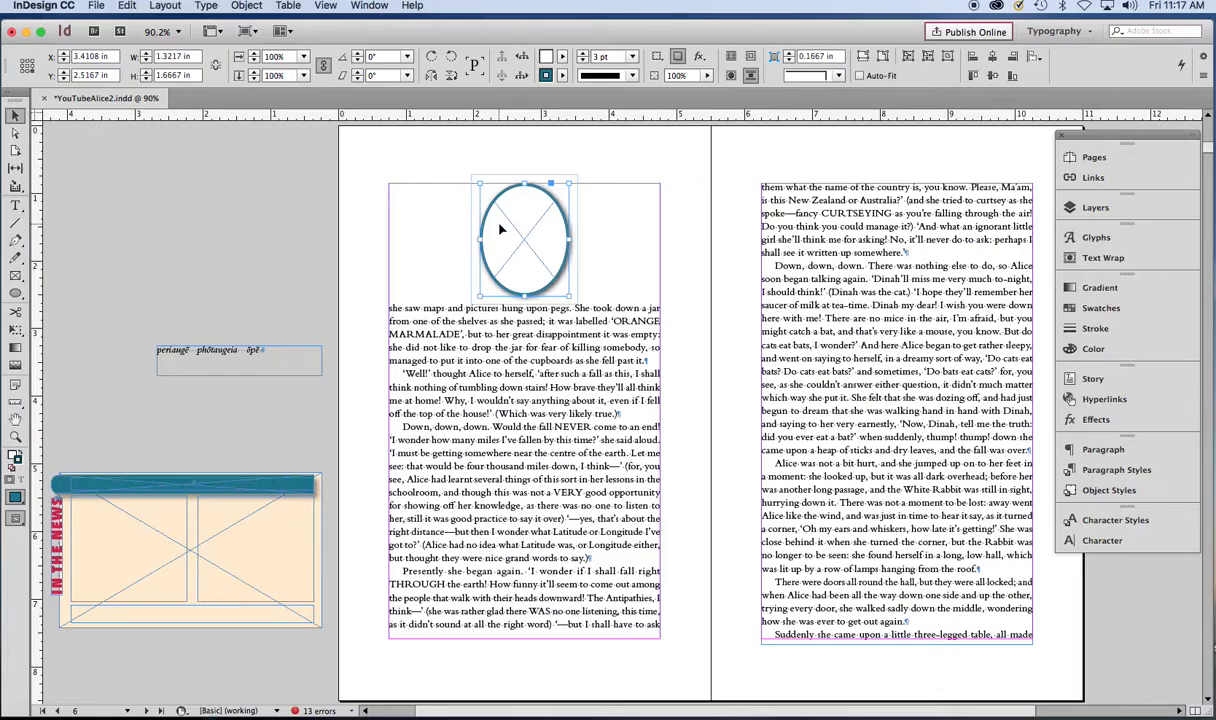
drag(502, 230, 229, 213)
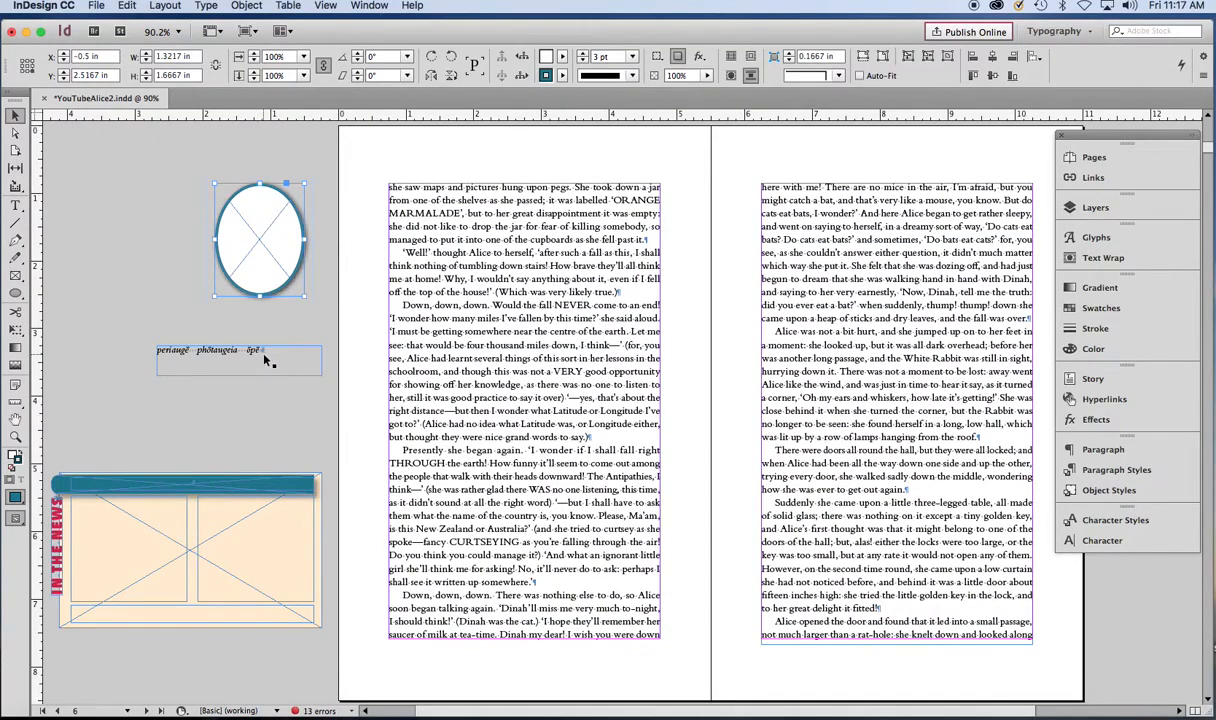
- Inspect the pasteboard text frame and the sidebar group more closely
click(270, 358)
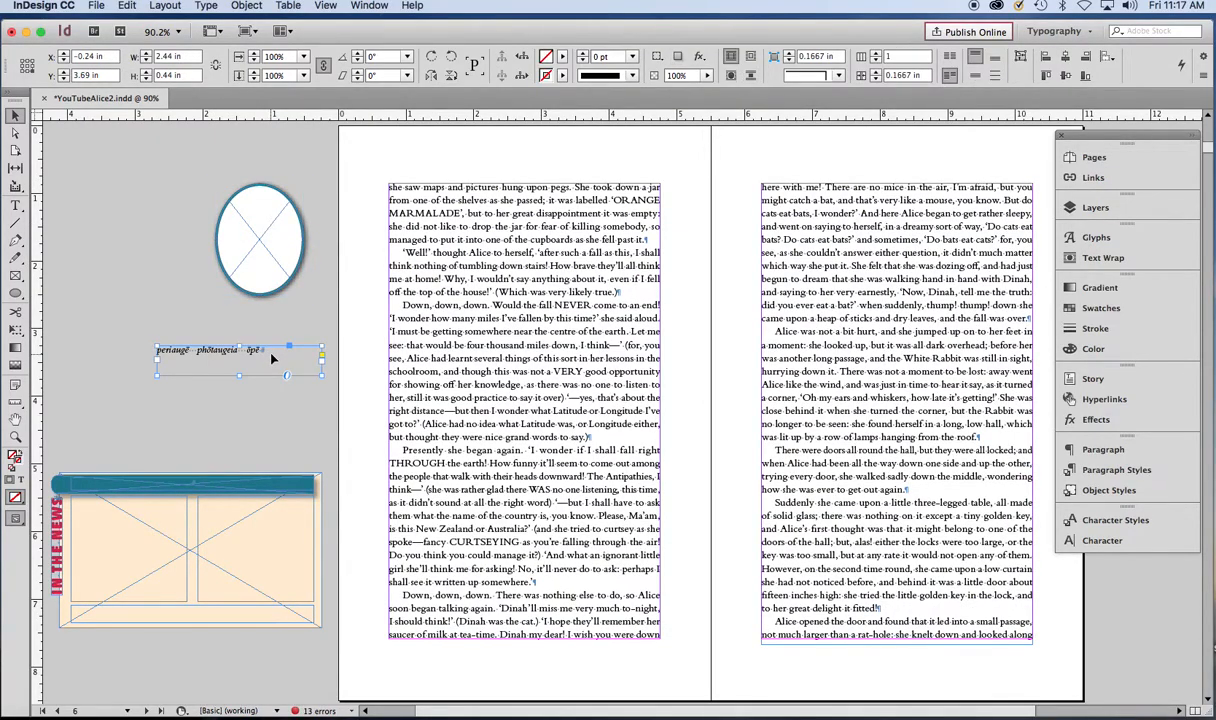
key(super+2)
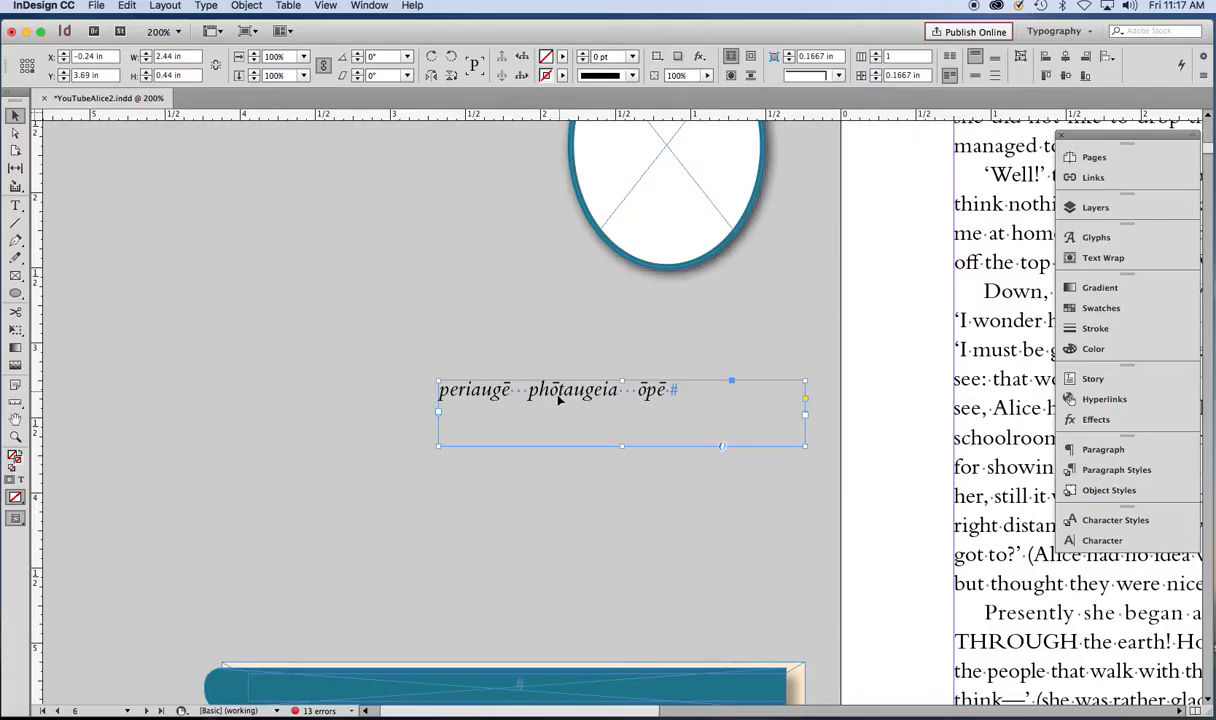
key(super+alt+0)
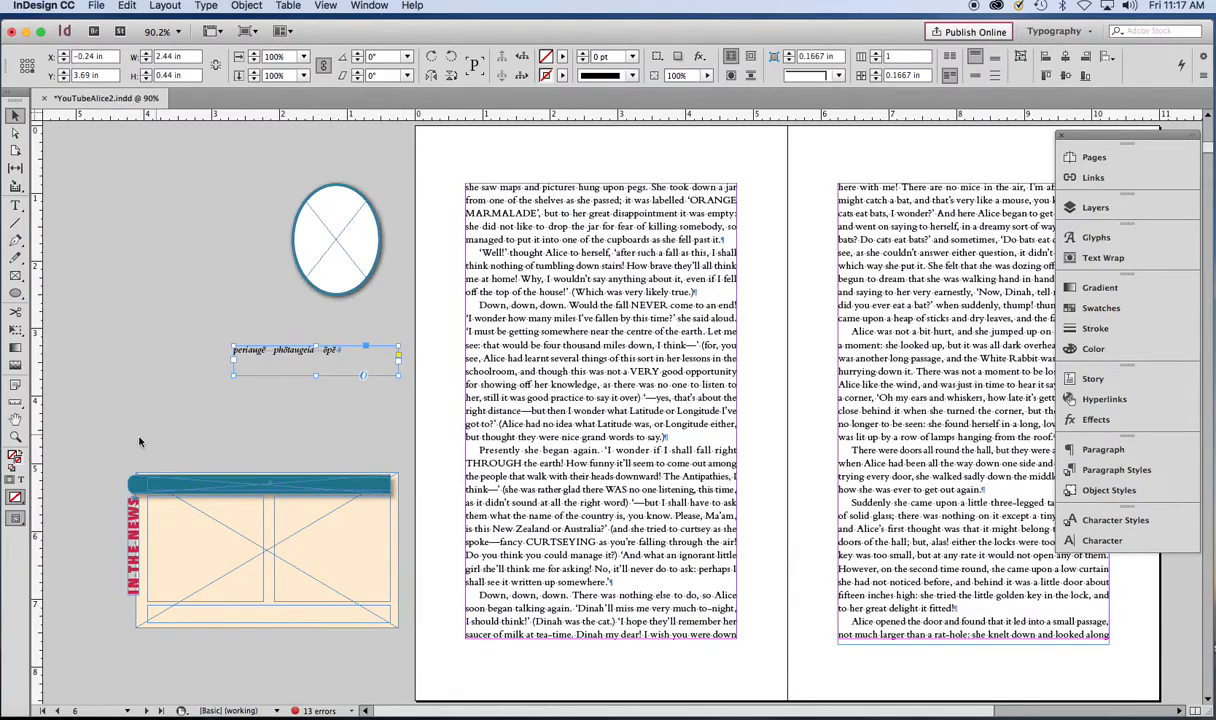
click(180, 485)
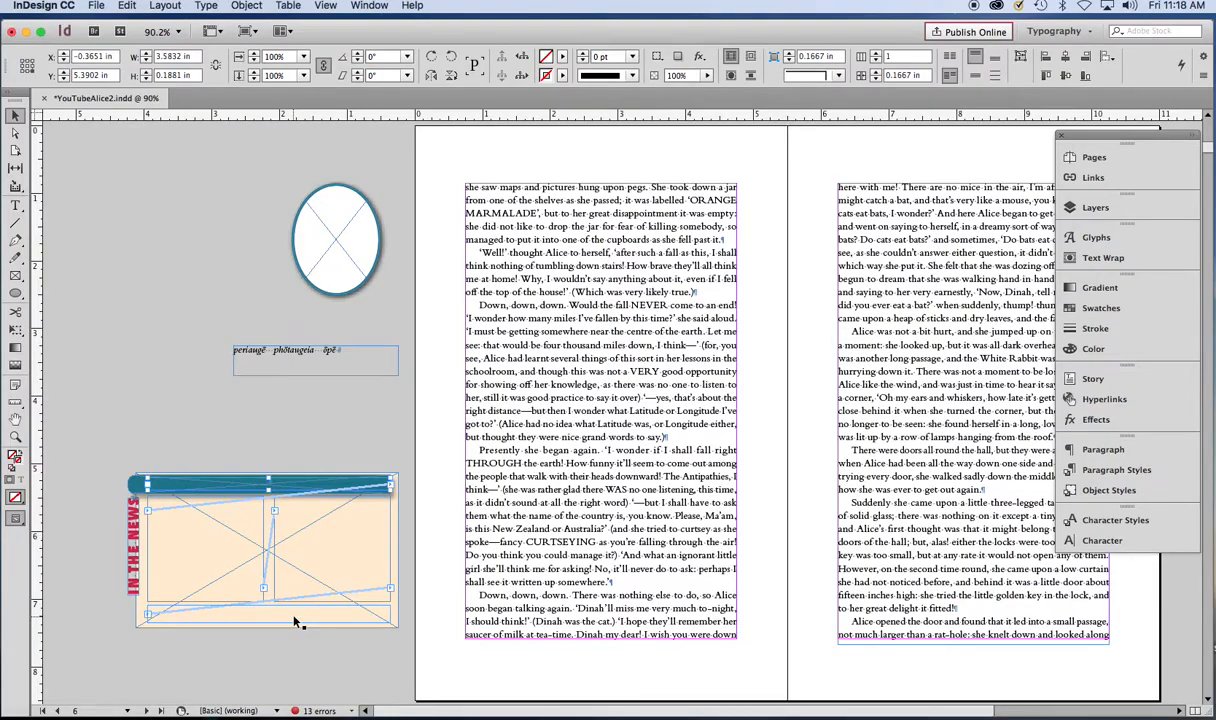
click(261, 442)
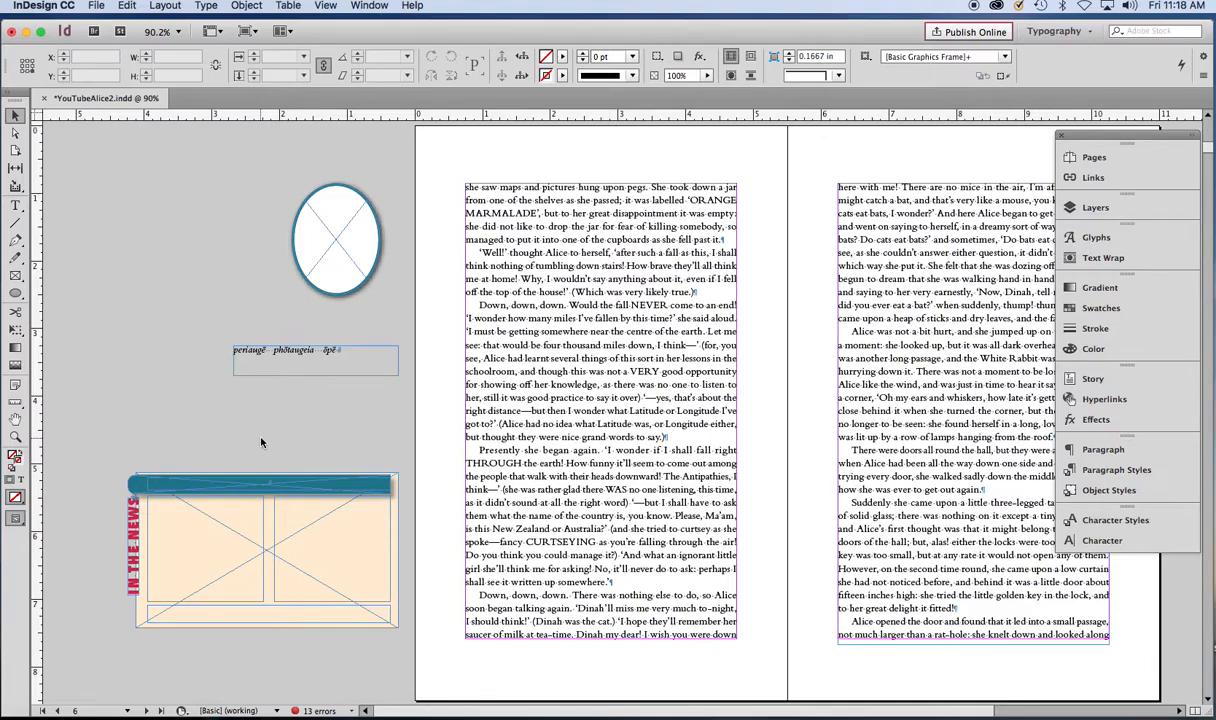
- Create a new object library named AliceLibrary on the Desktop
click(97, 7)
mouse_move(100, 22)
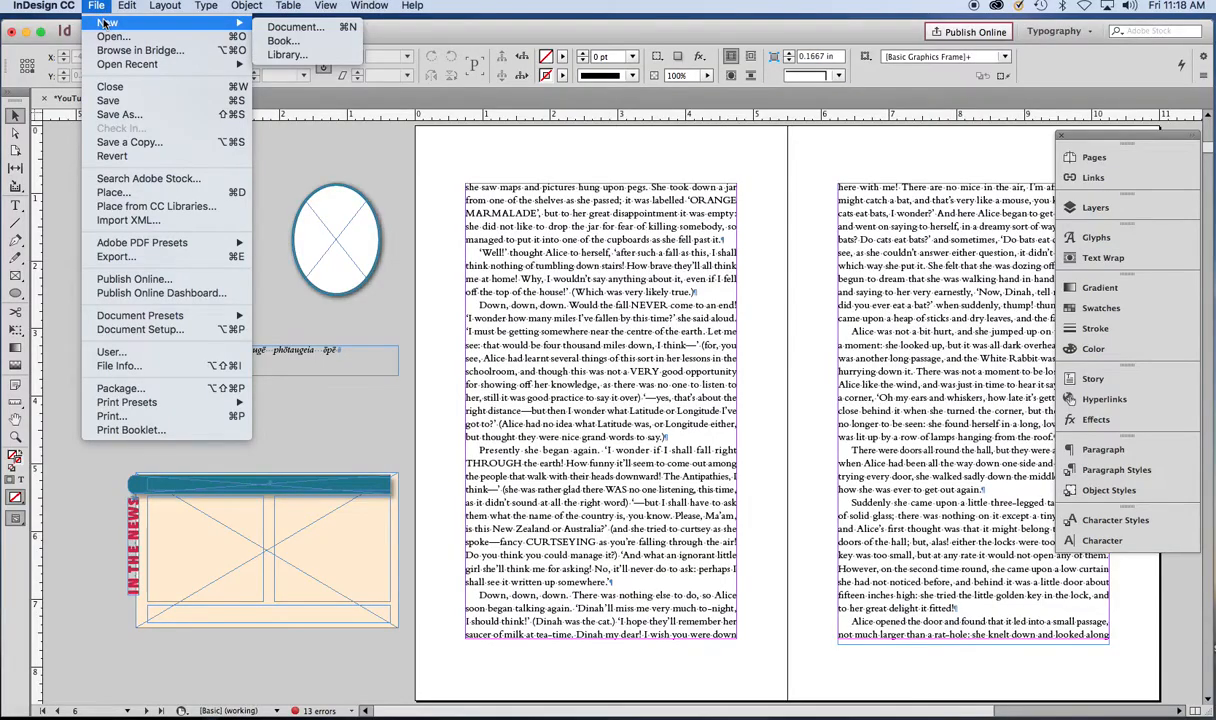
click(287, 54)
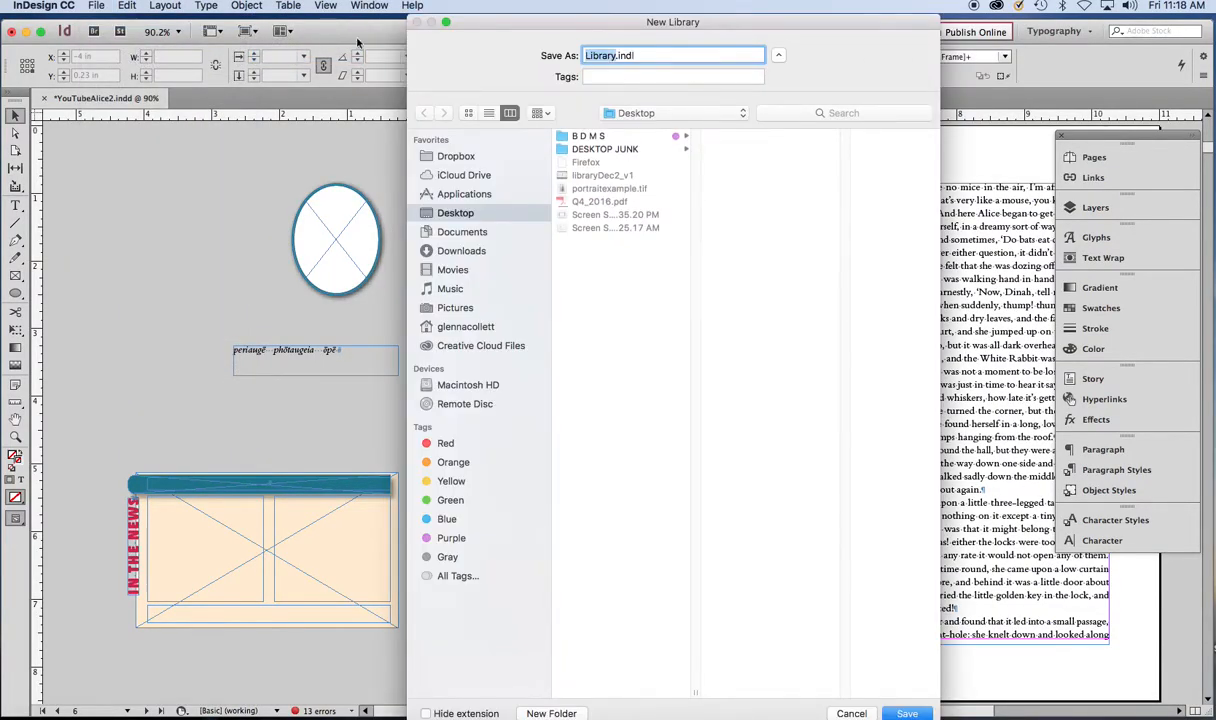
click(586, 56)
text(Alice)
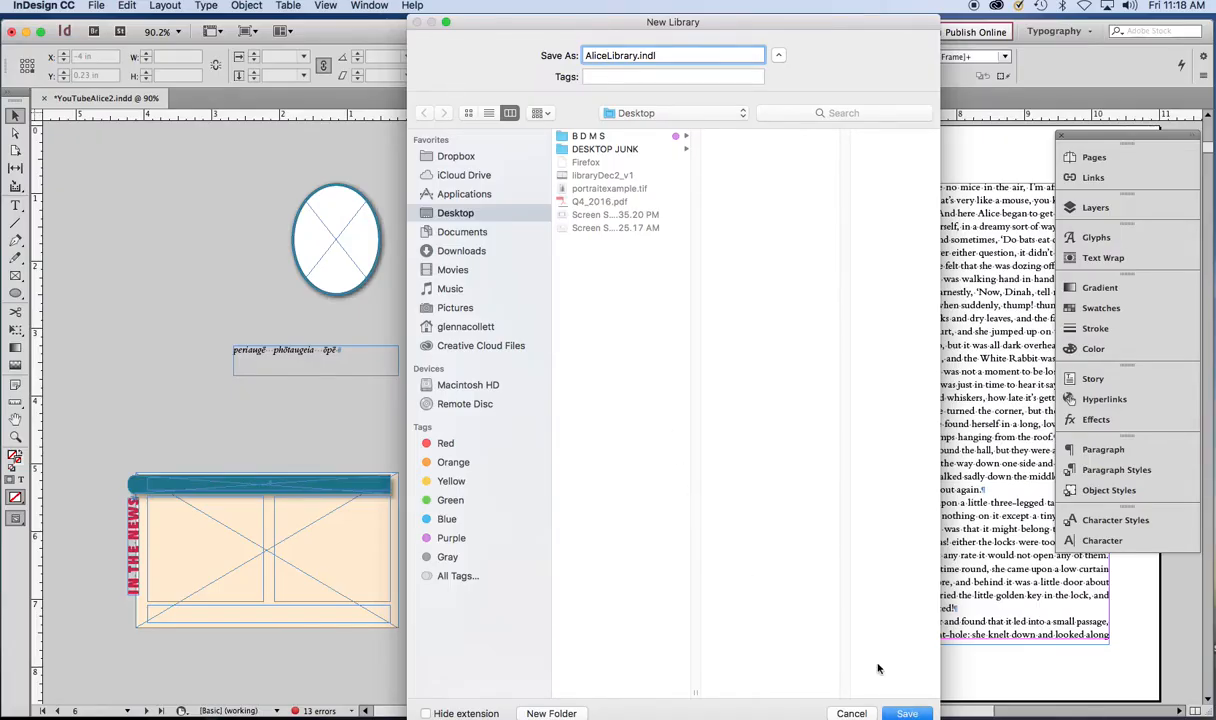
click(906, 713)
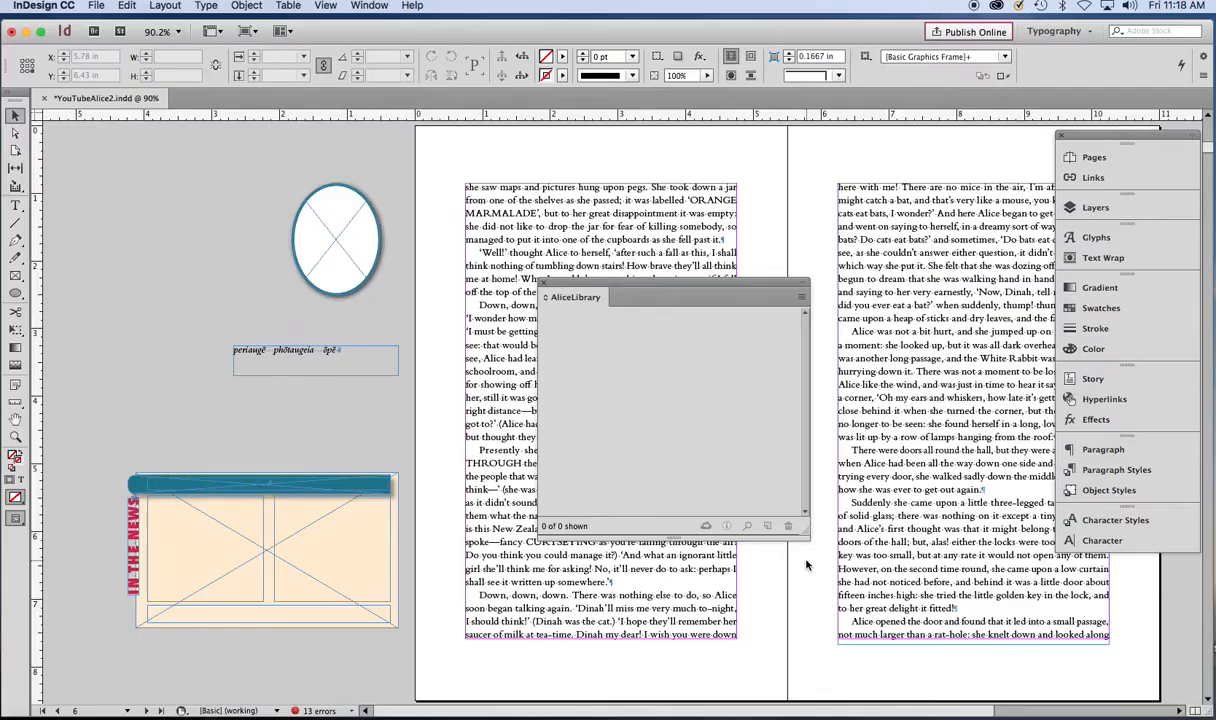
- Add the oval frame, the pasteboard text frame and the sidebar group to the library
drag(340, 243, 623, 388)
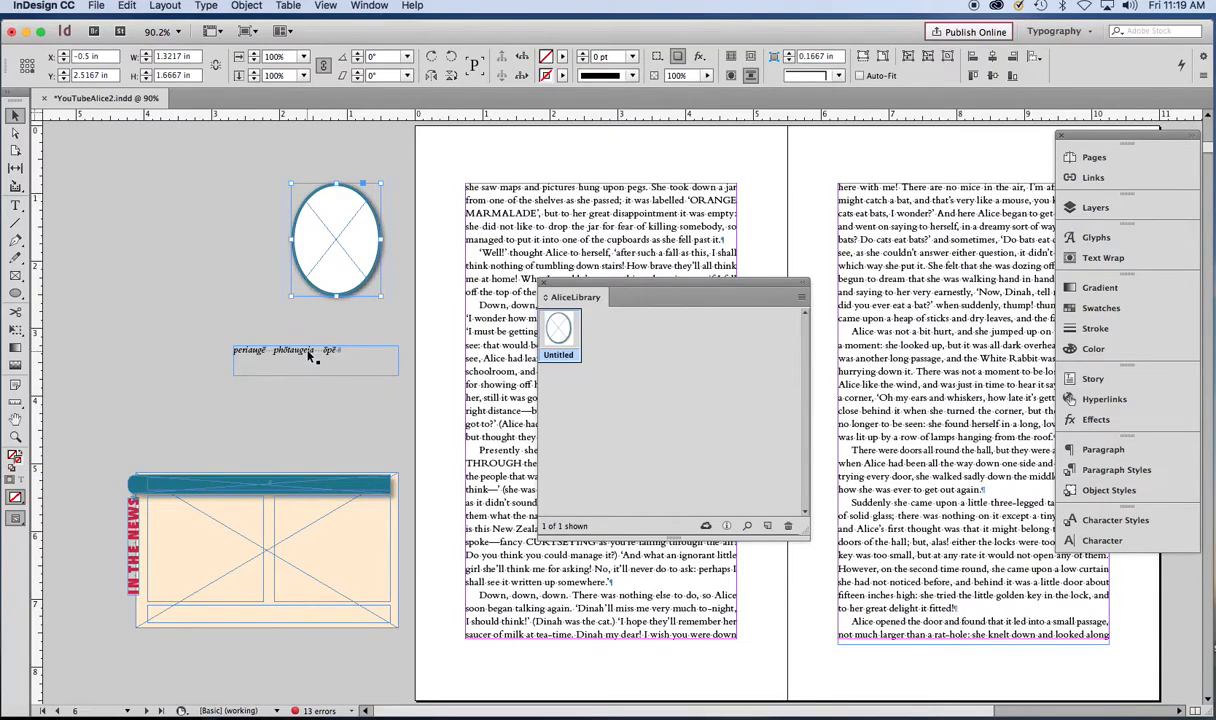
drag(310, 357, 622, 332)
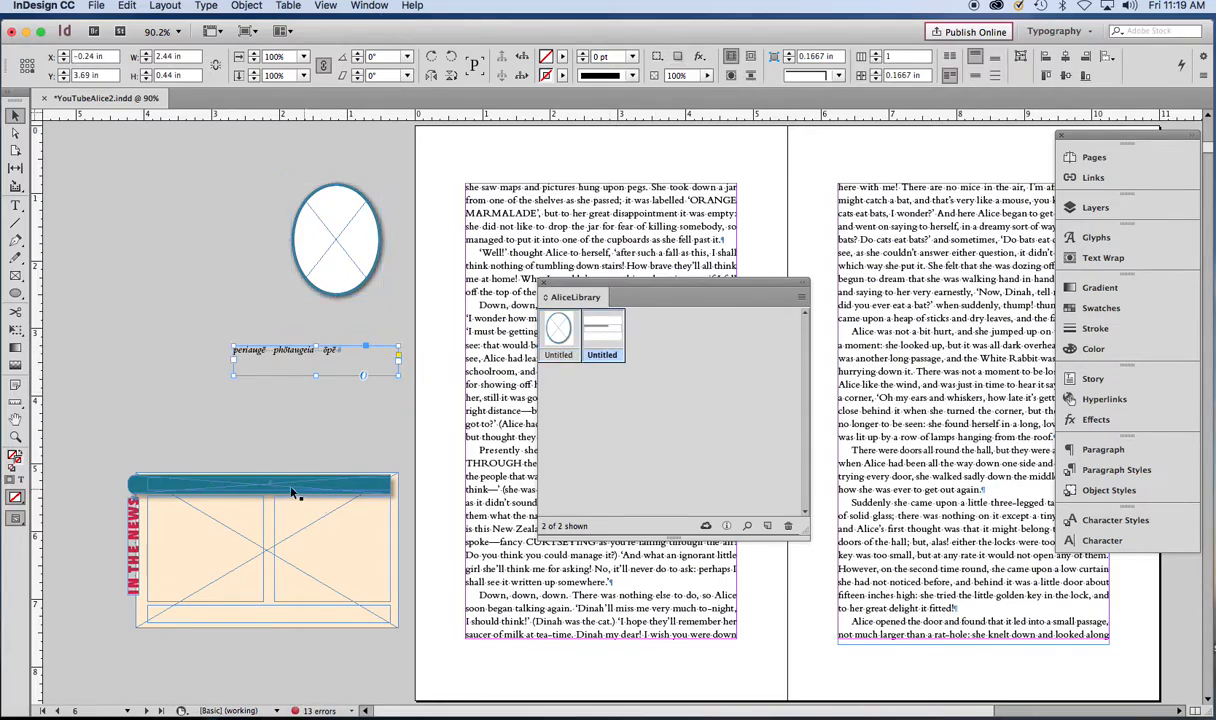
drag(347, 630, 408, 639)
drag(284, 487, 667, 362)
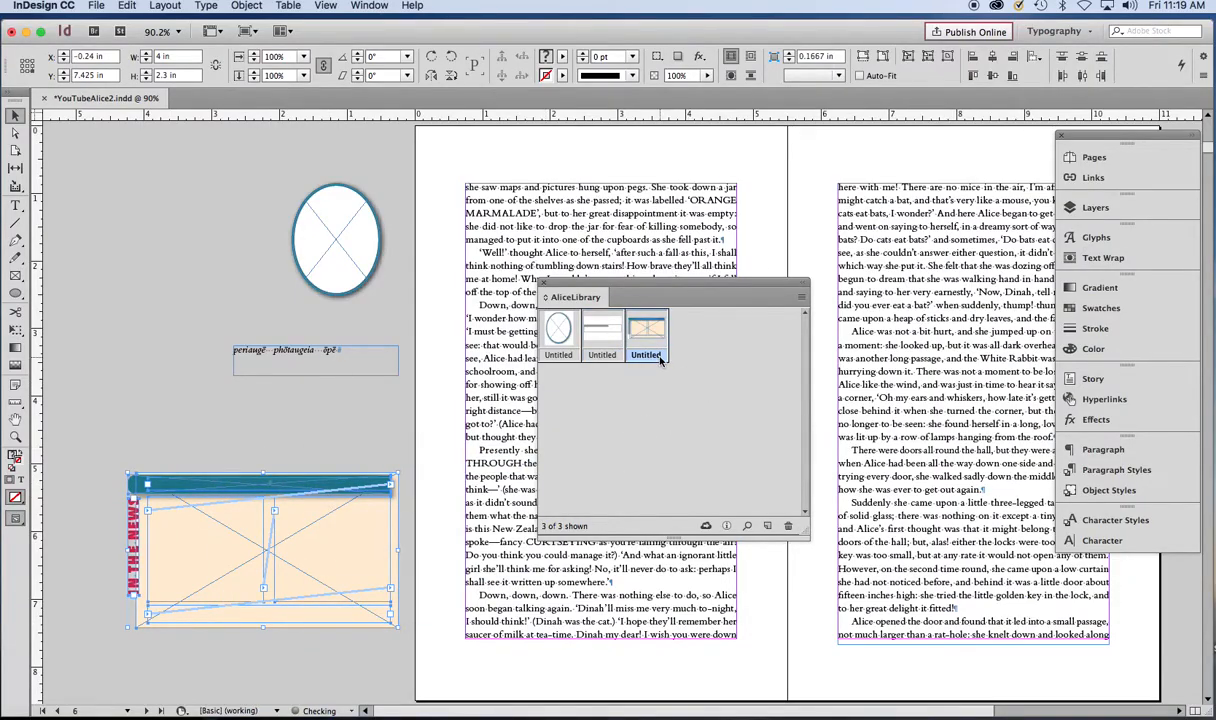
- Rename the sidebar library item as sidebar
double_click(660, 358)
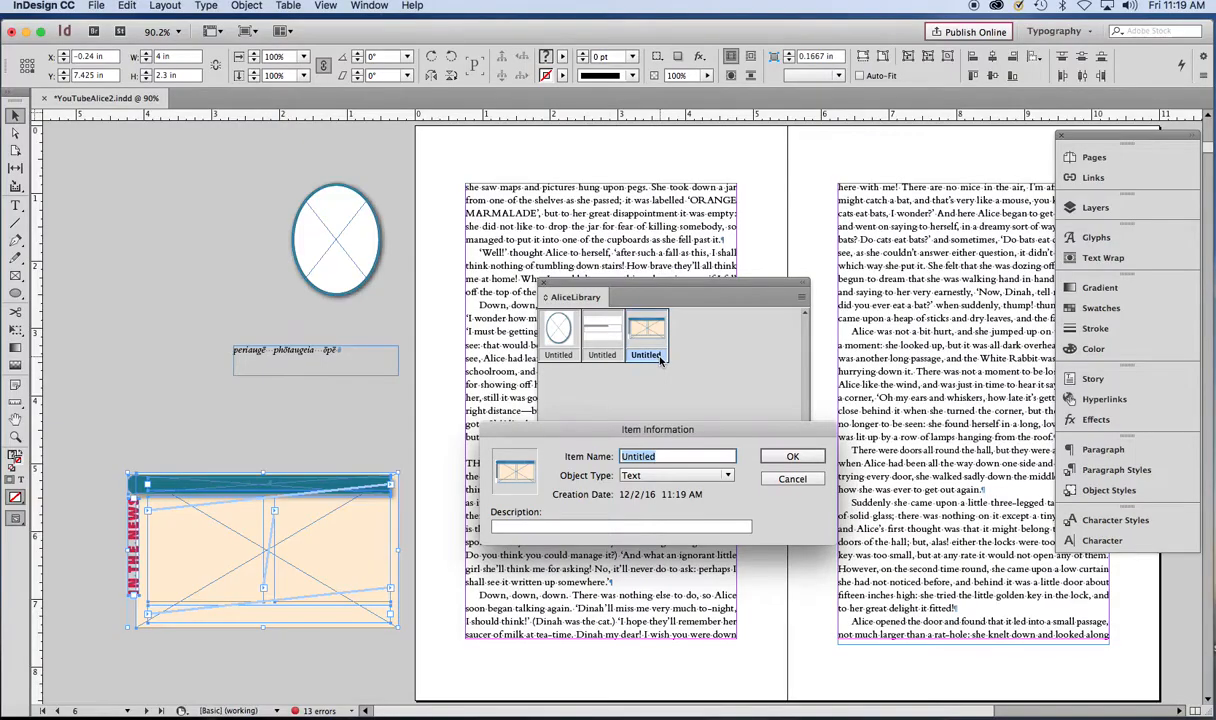
text(sidebar)
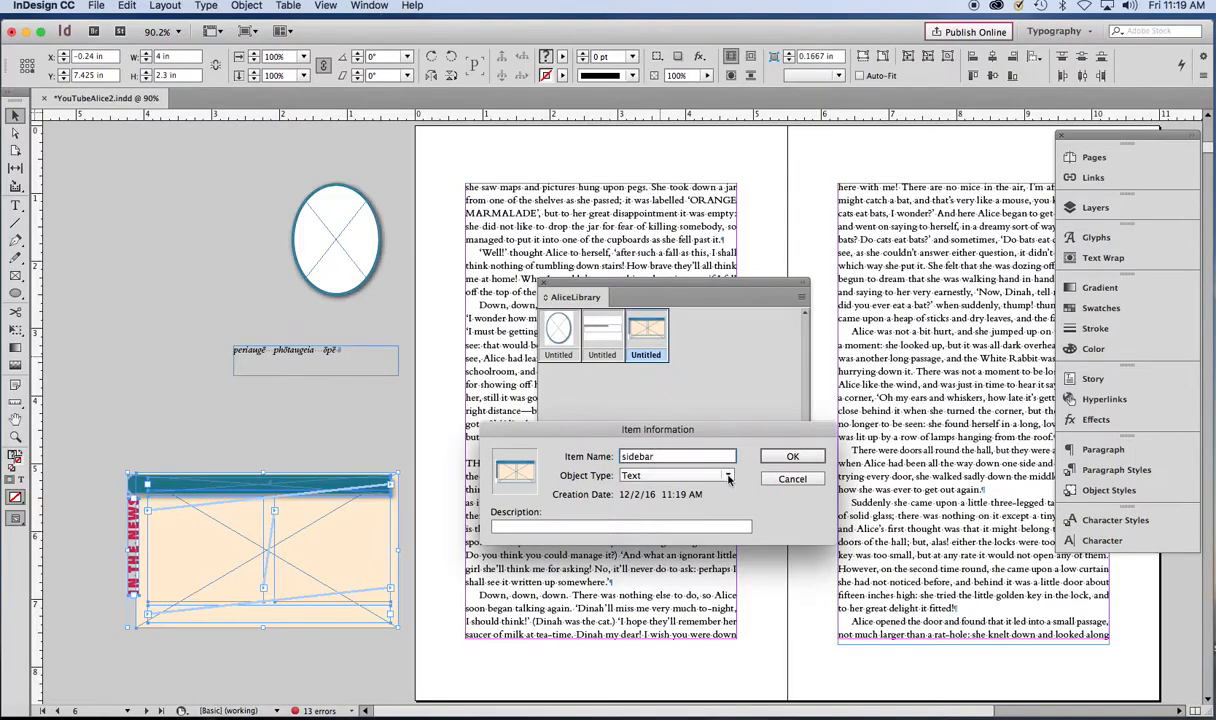
click(782, 459)
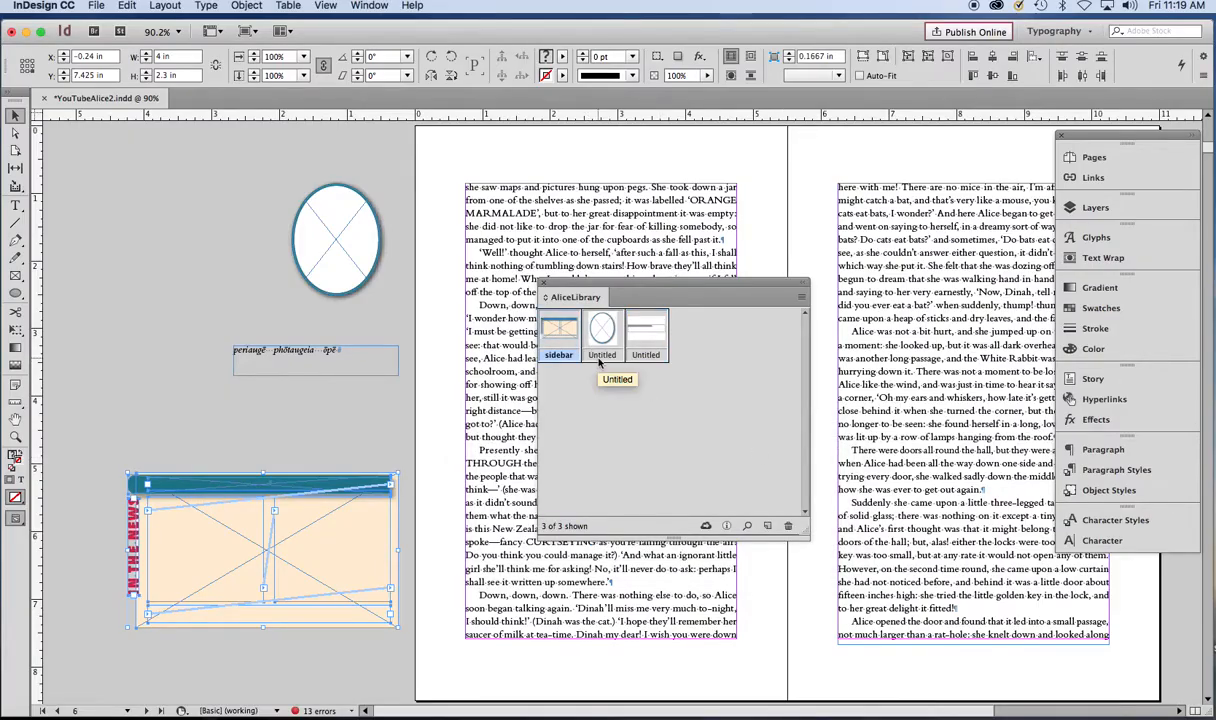
- Rename the oval library item as portrait
double_click(602, 340)
text(portrait)
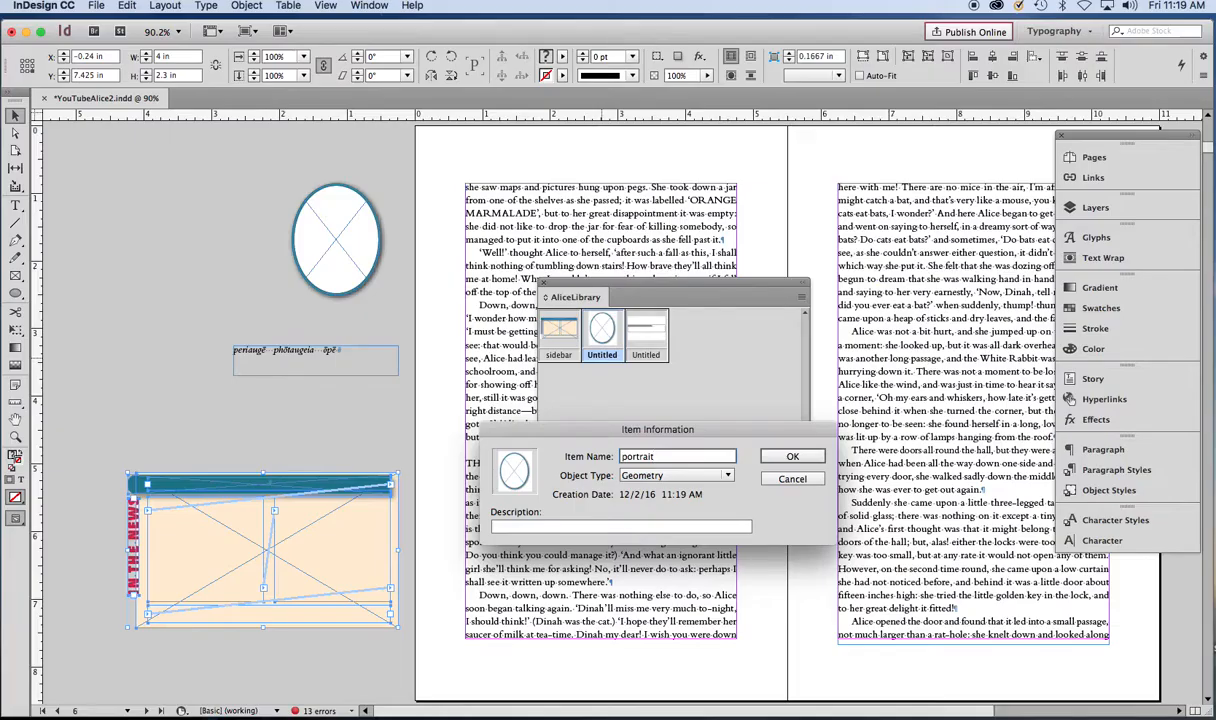
click(727, 476)
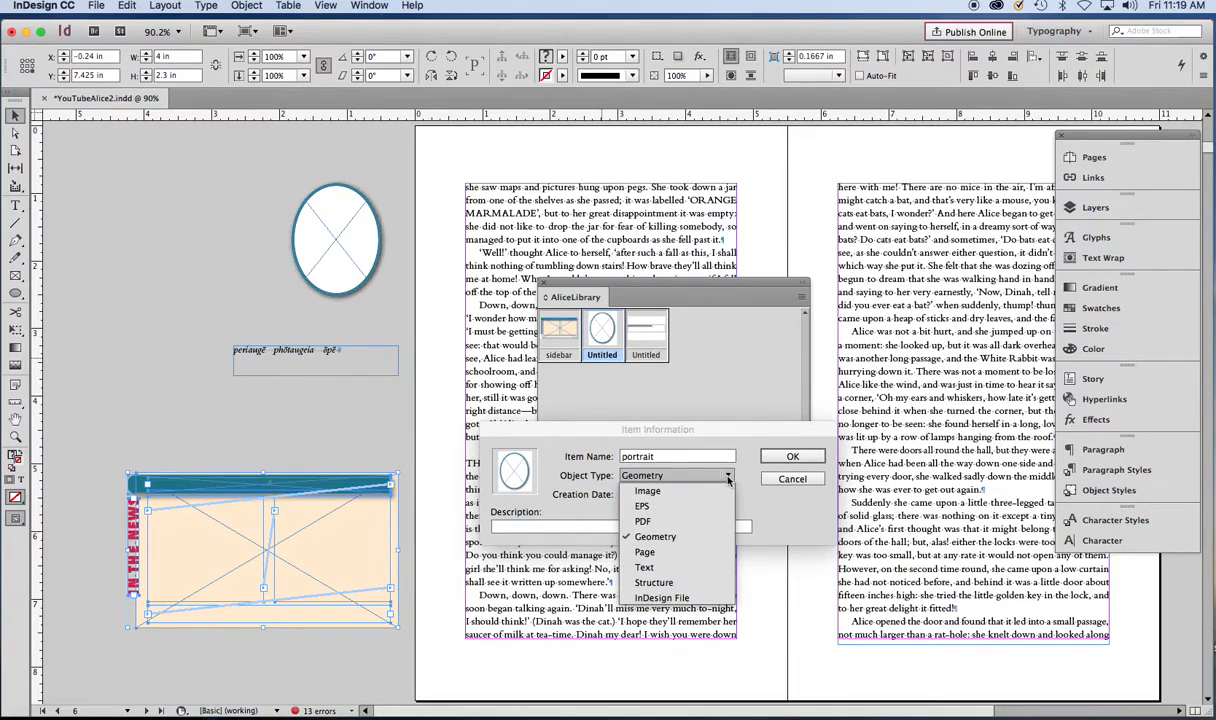
click(792, 458)
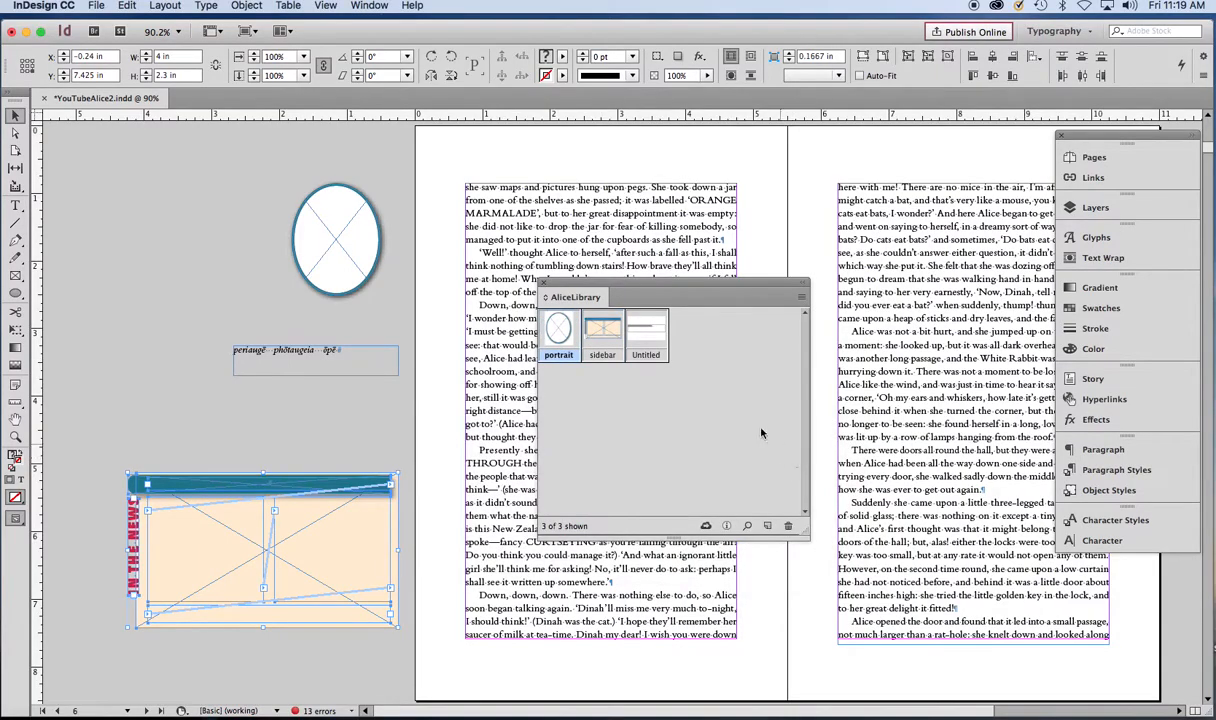
- Rename the text frame library item as type
click(647, 358)
double_click(647, 358)
text(type)
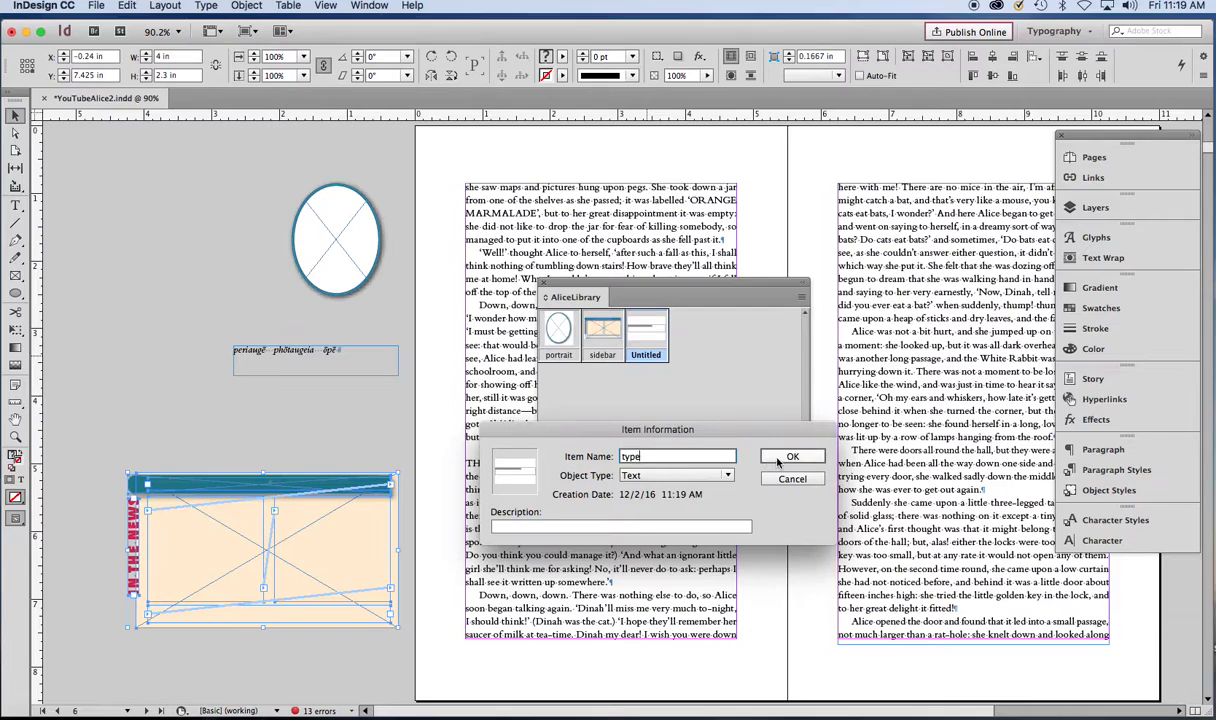
click(779, 459)
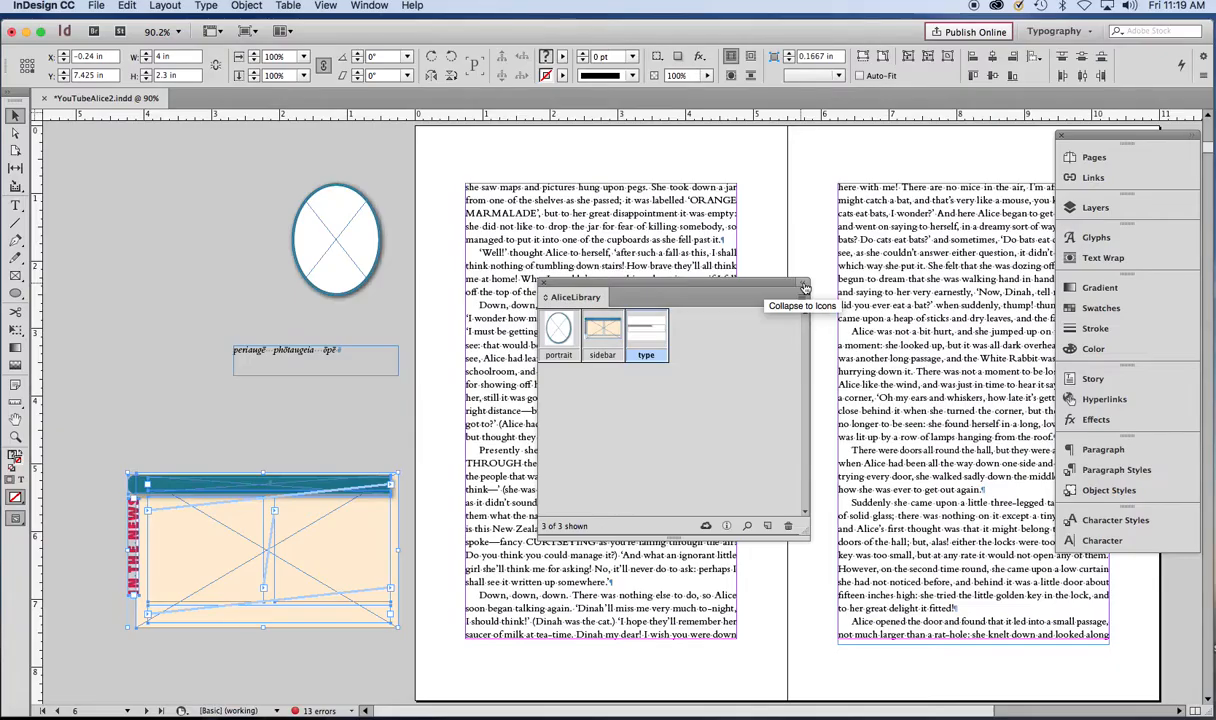
- Collapse the library panel to an icon and dock it with the other panels
click(805, 289)
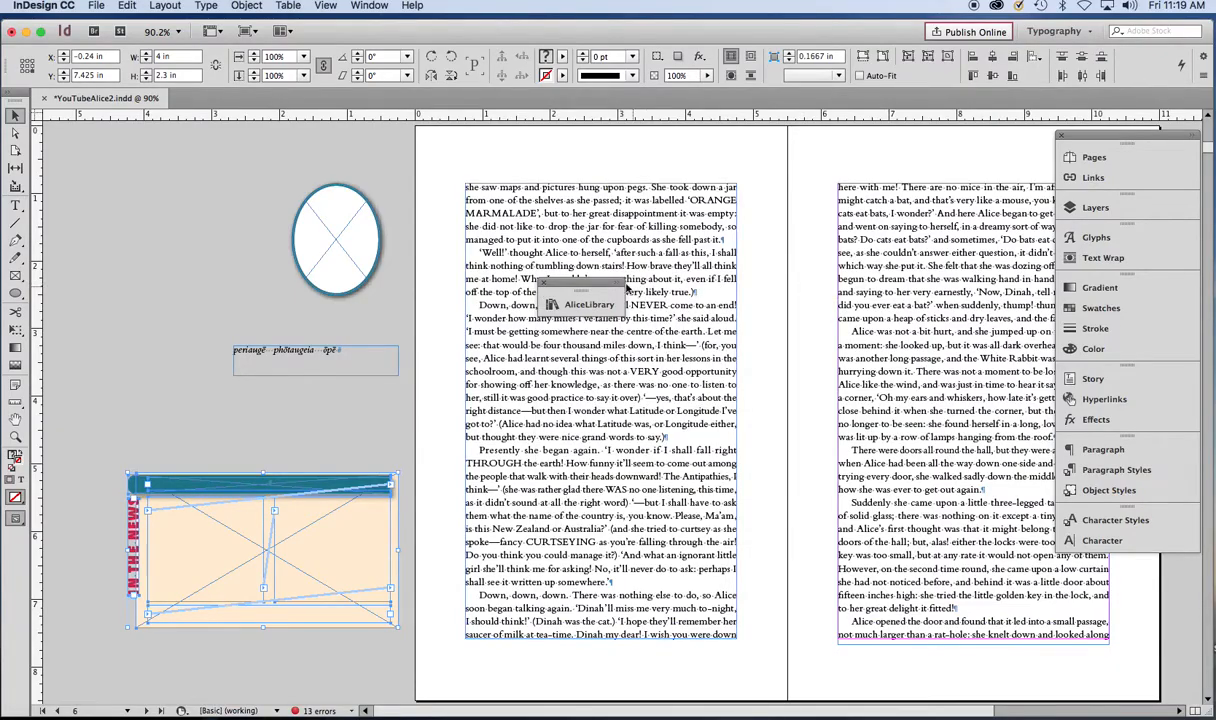
drag(624, 340, 1122, 567)
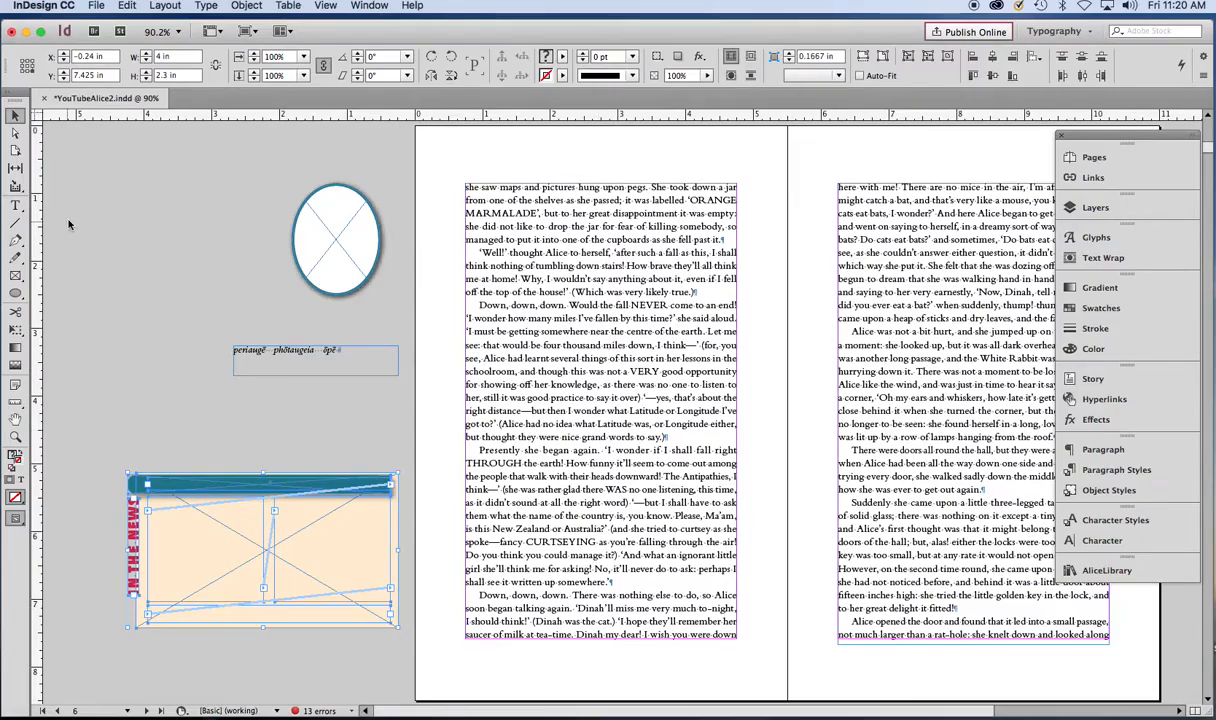
- Delete all the original items from the pasteboard
drag(310, 534, 408, 646)
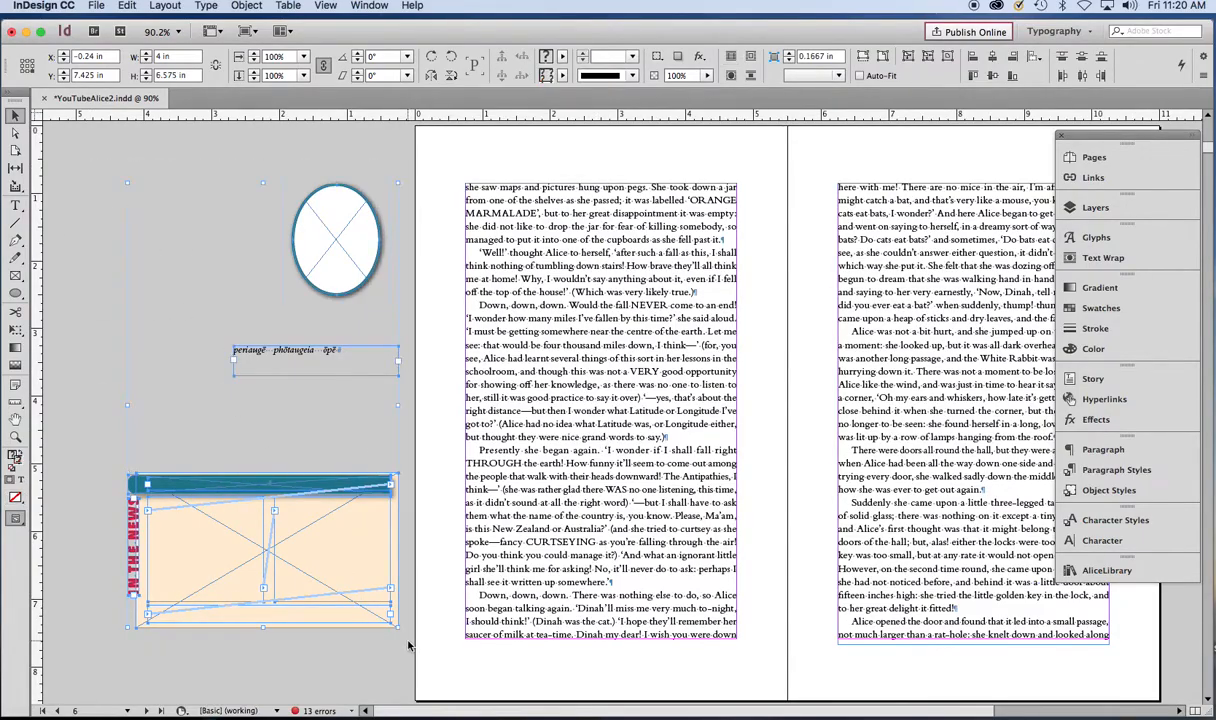
key(Delete)
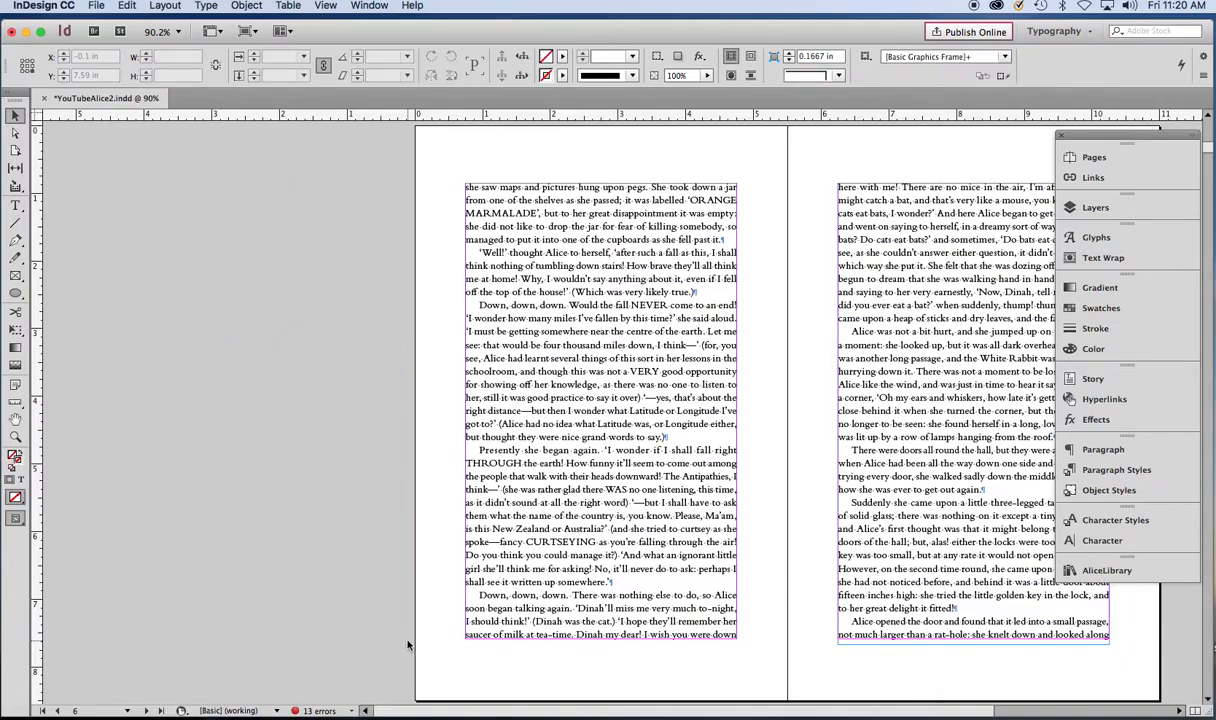
- Place the portrait item at the top of the left page and the type item on the pasteboard
click(1107, 571)
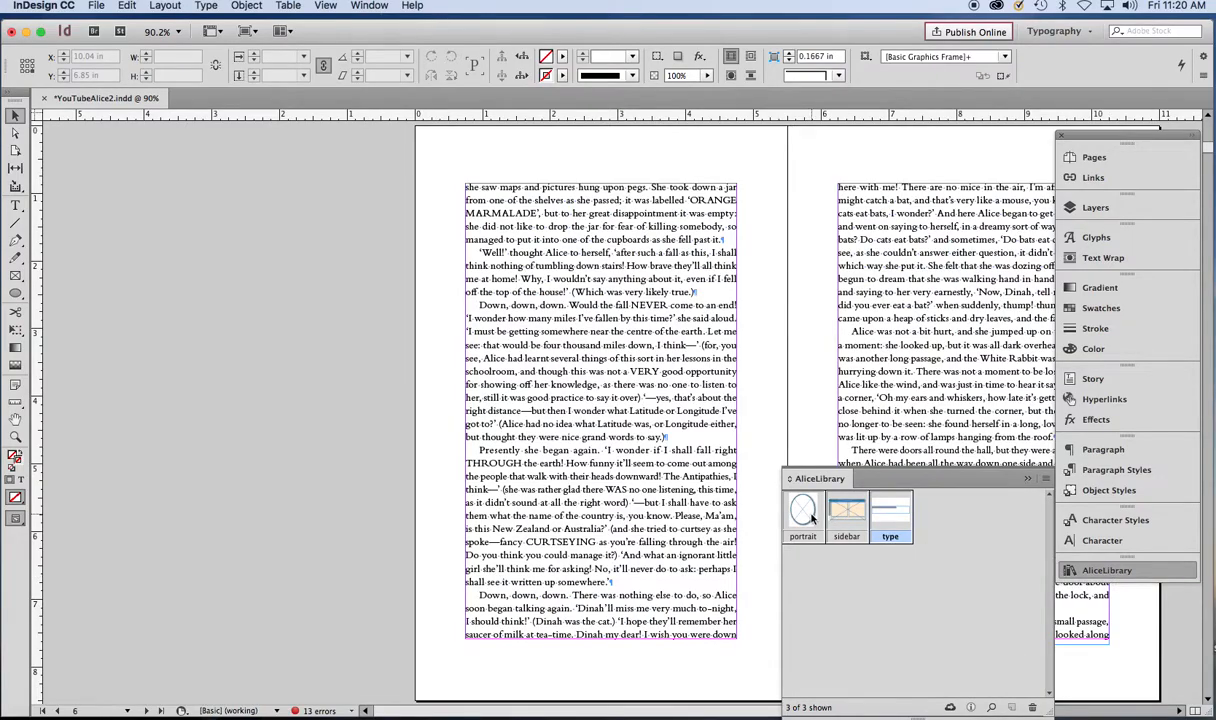
drag(812, 515, 603, 244)
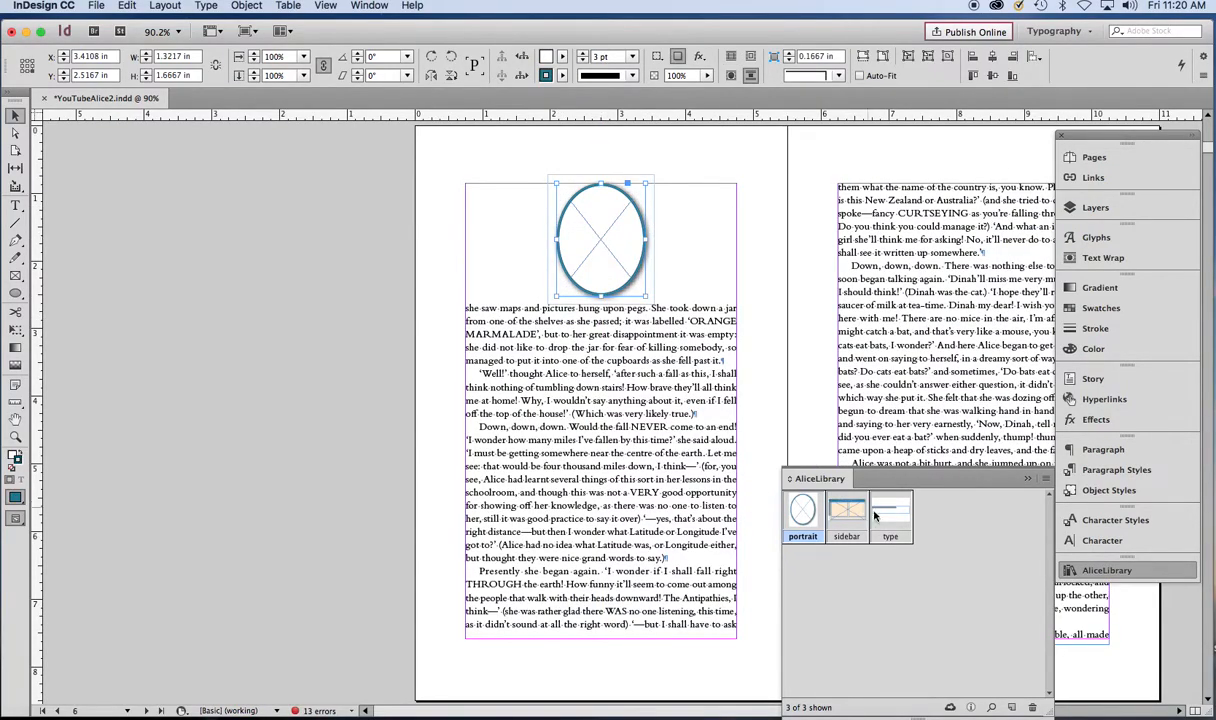
drag(884, 510, 314, 413)
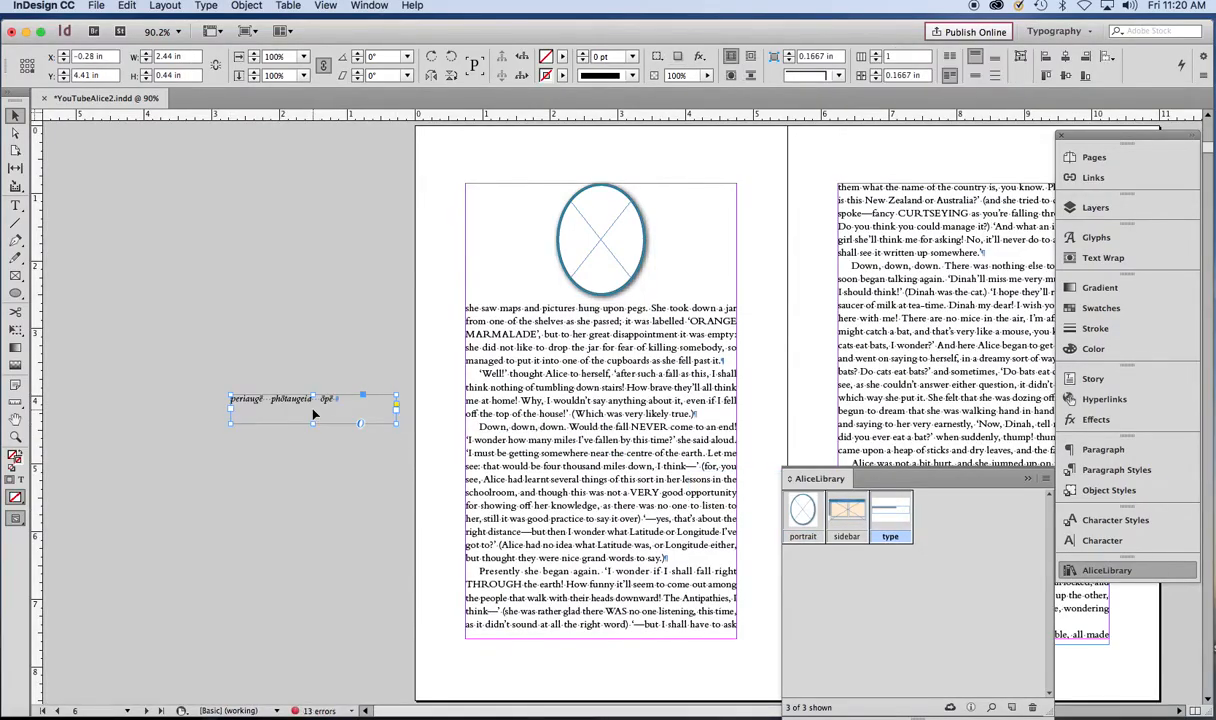
- Copy the word phōtaugeia from the placed text frame and paste it into the body text after "nothing"
click(15, 205)
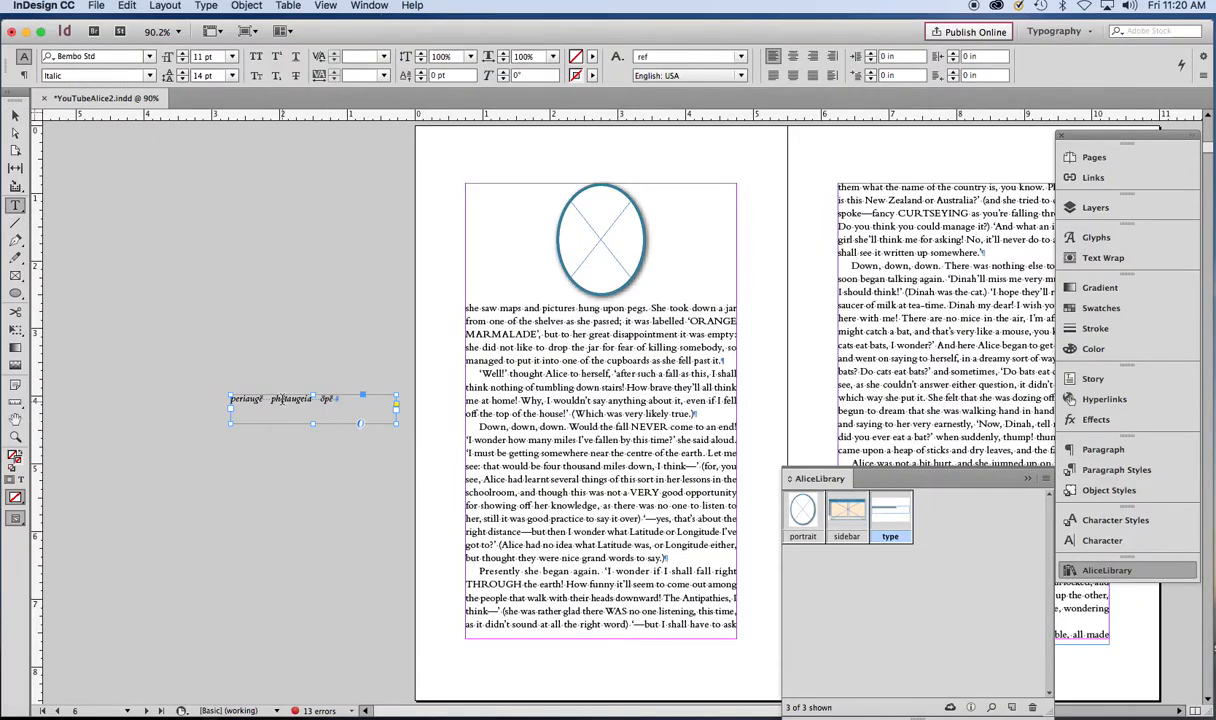
click(282, 399)
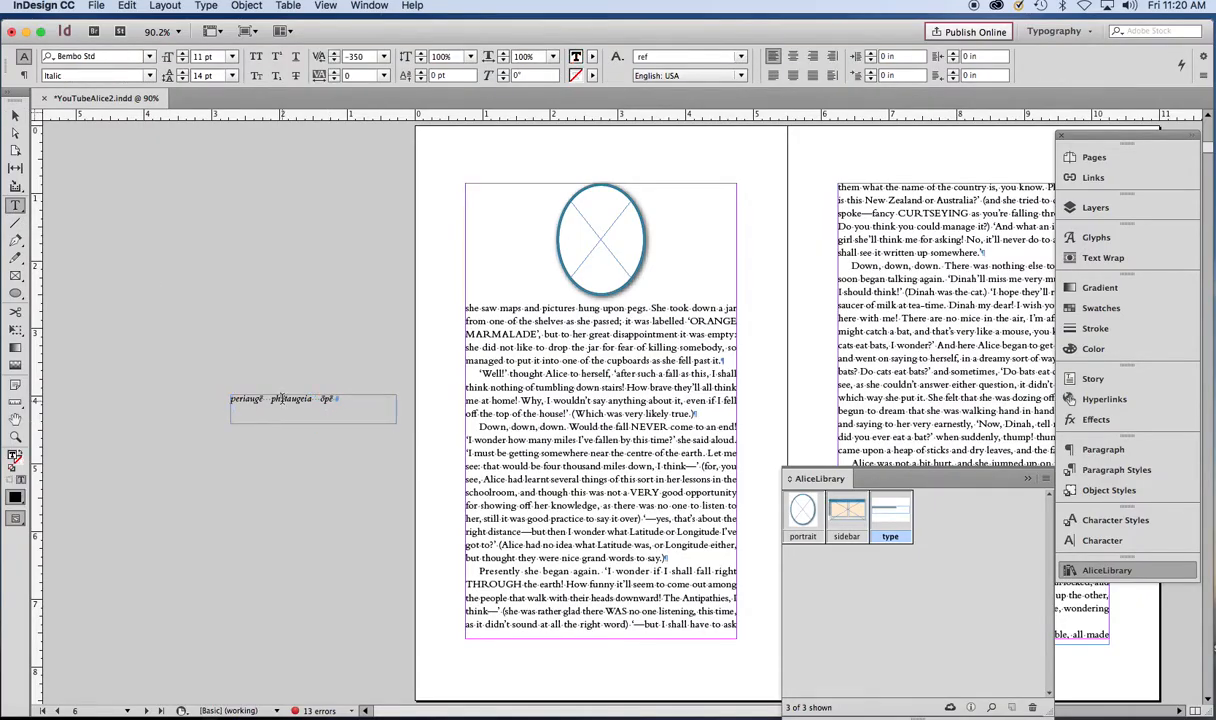
double_click(284, 399)
key(super+c)
click(522, 387)
key(super+v)
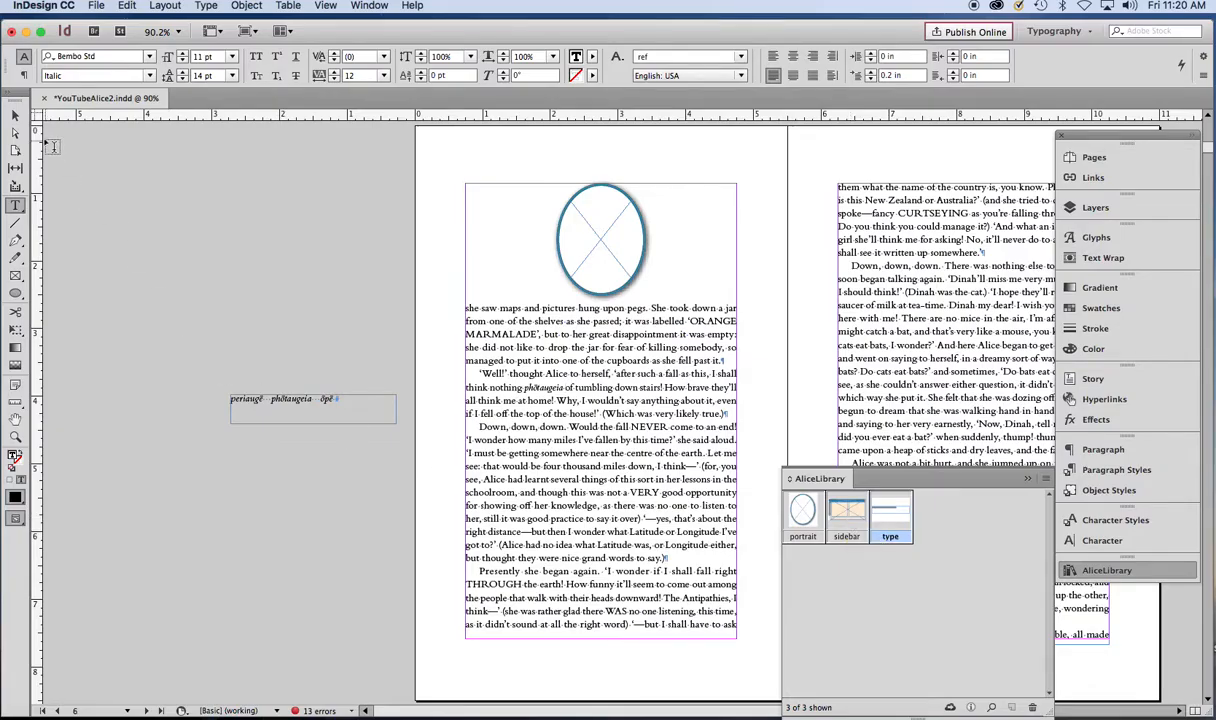
- Raise the bottom edge of the left page's main text frame to about two-thirds down the page
click(15, 115)
click(324, 491)
click(510, 578)
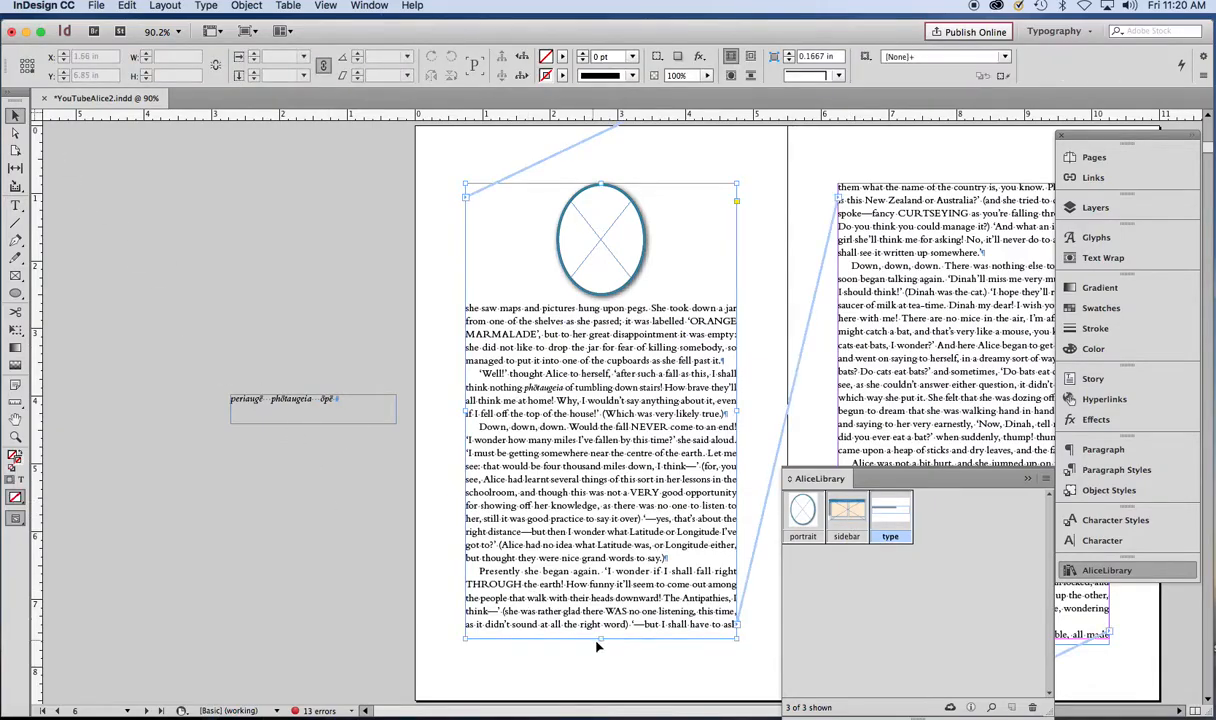
drag(601, 638, 600, 466)
- Place the sidebar item at the bottom of the left page and collapse the library panel
drag(846, 512, 600, 566)
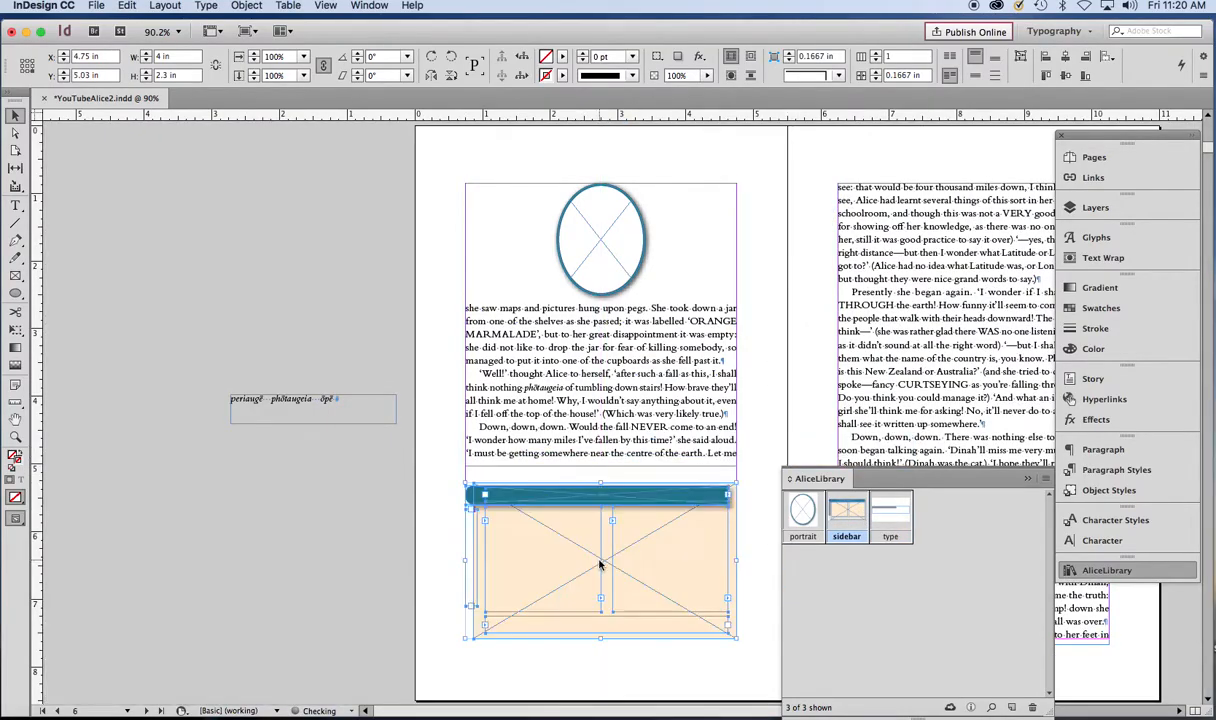
click(438, 577)
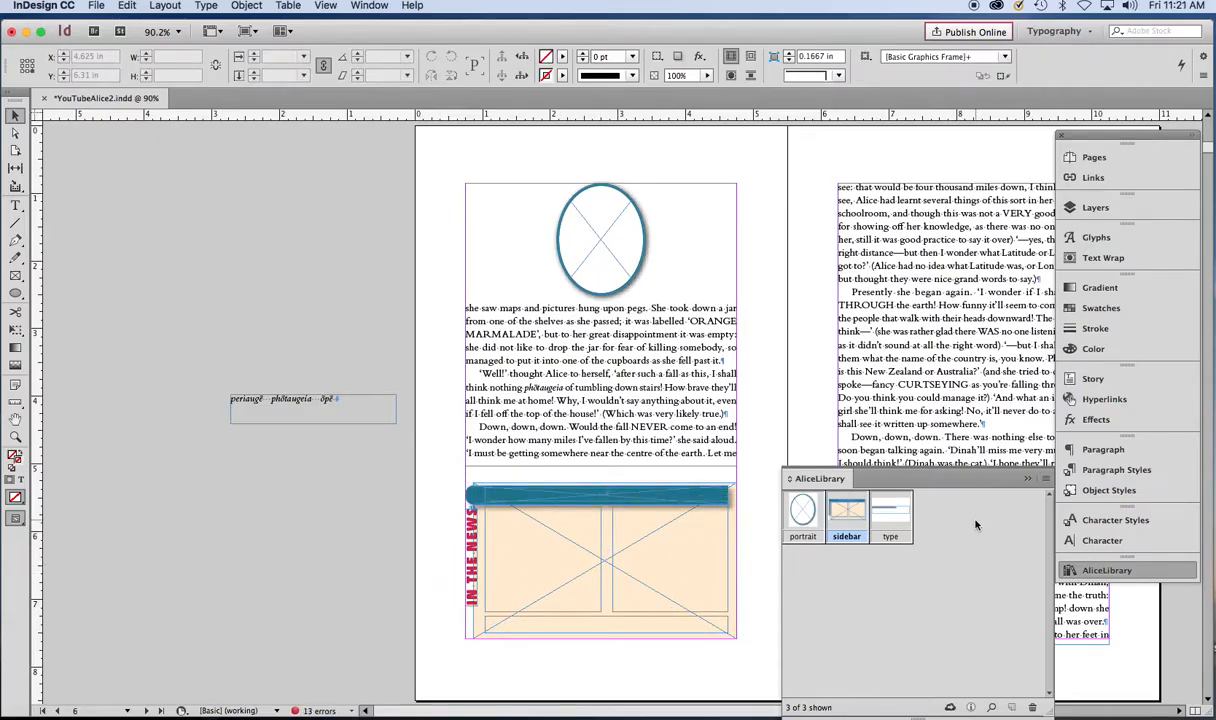
click(1027, 480)
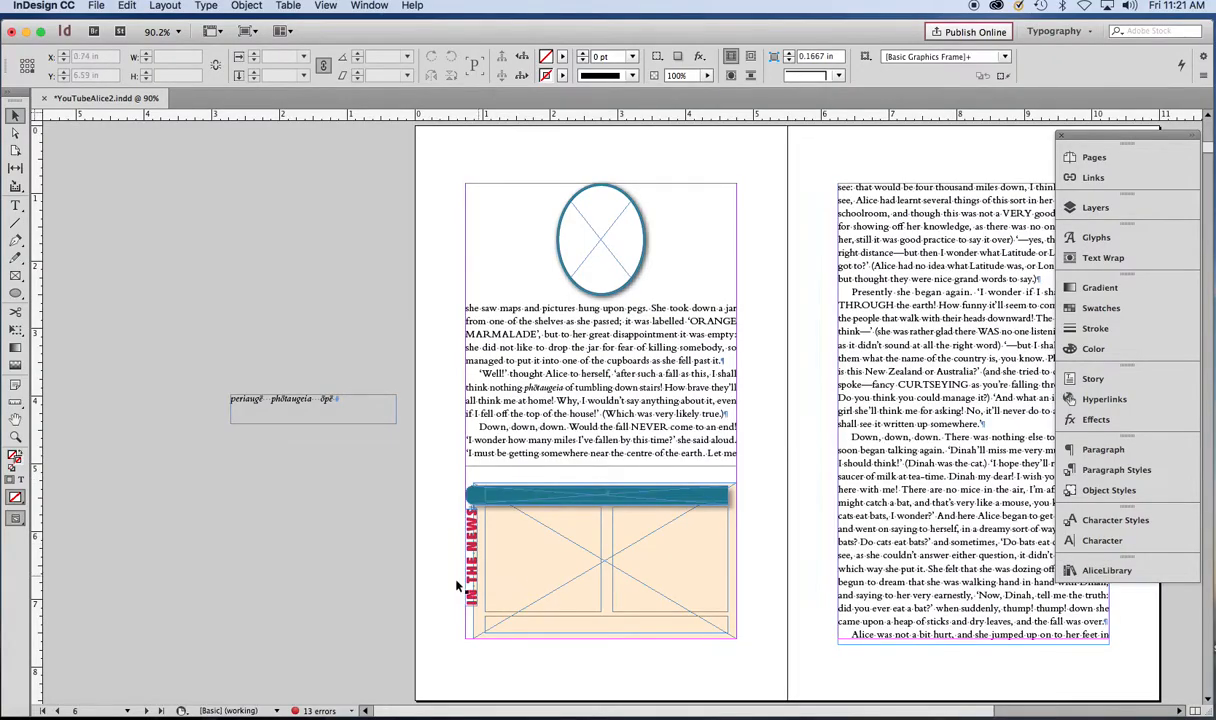